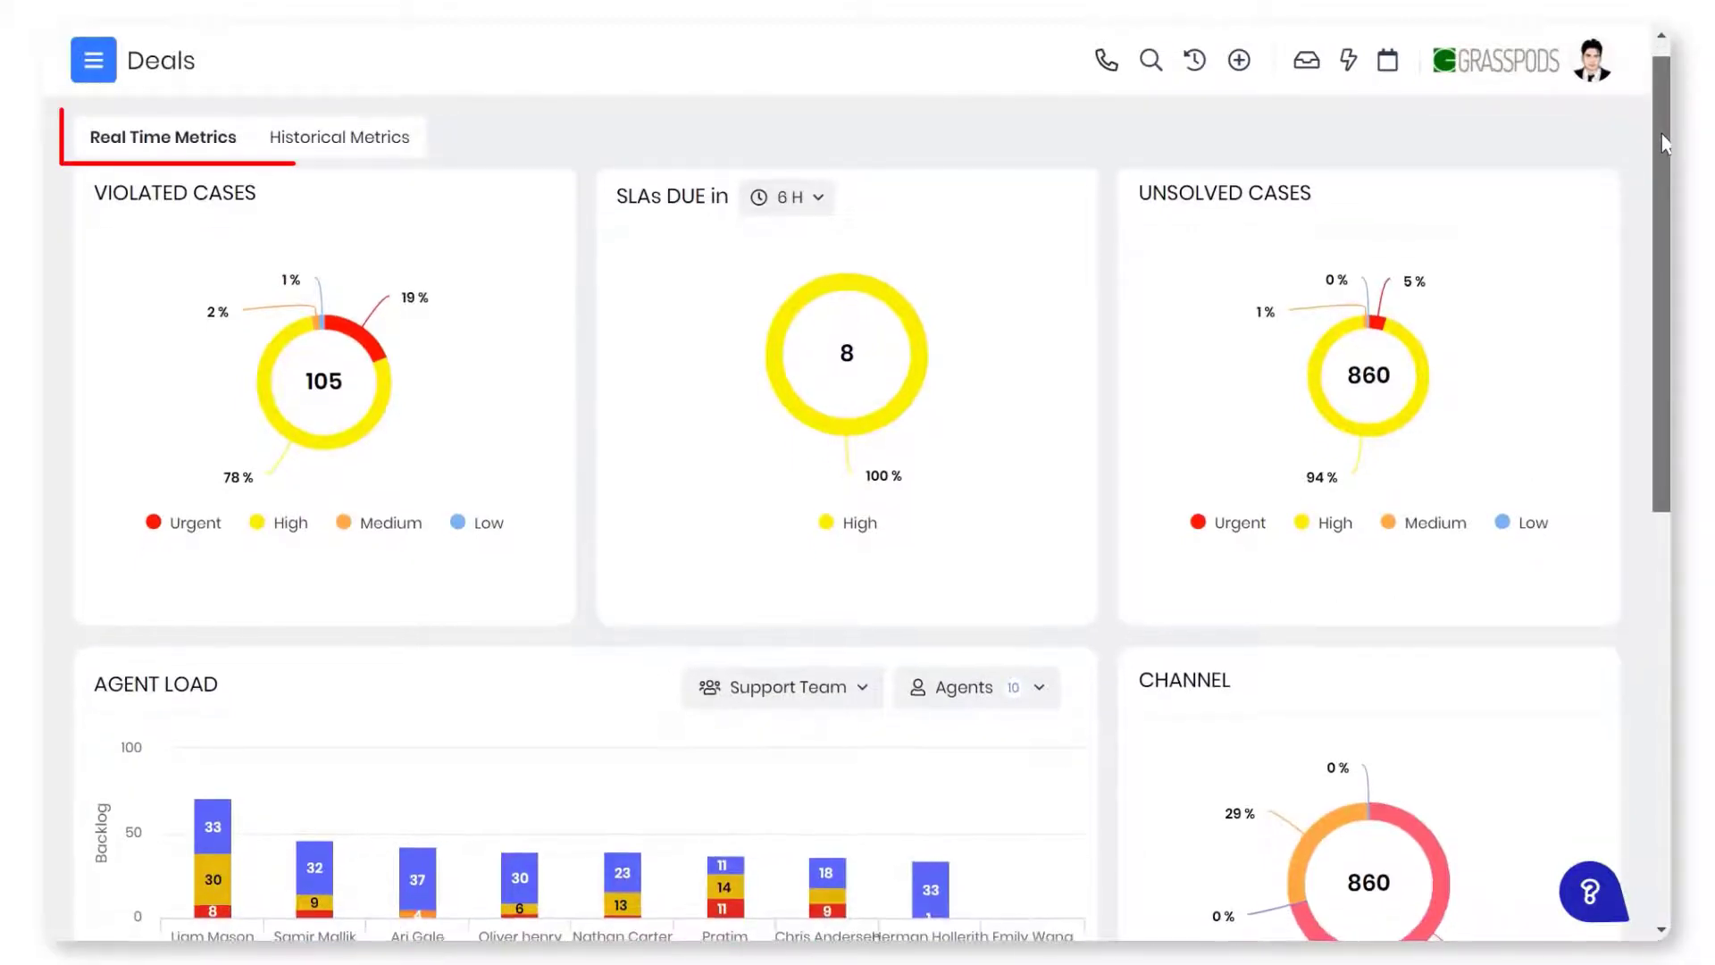
pyautogui.moveTo(1661, 121); pyautogui.dragTo(1664, 250)
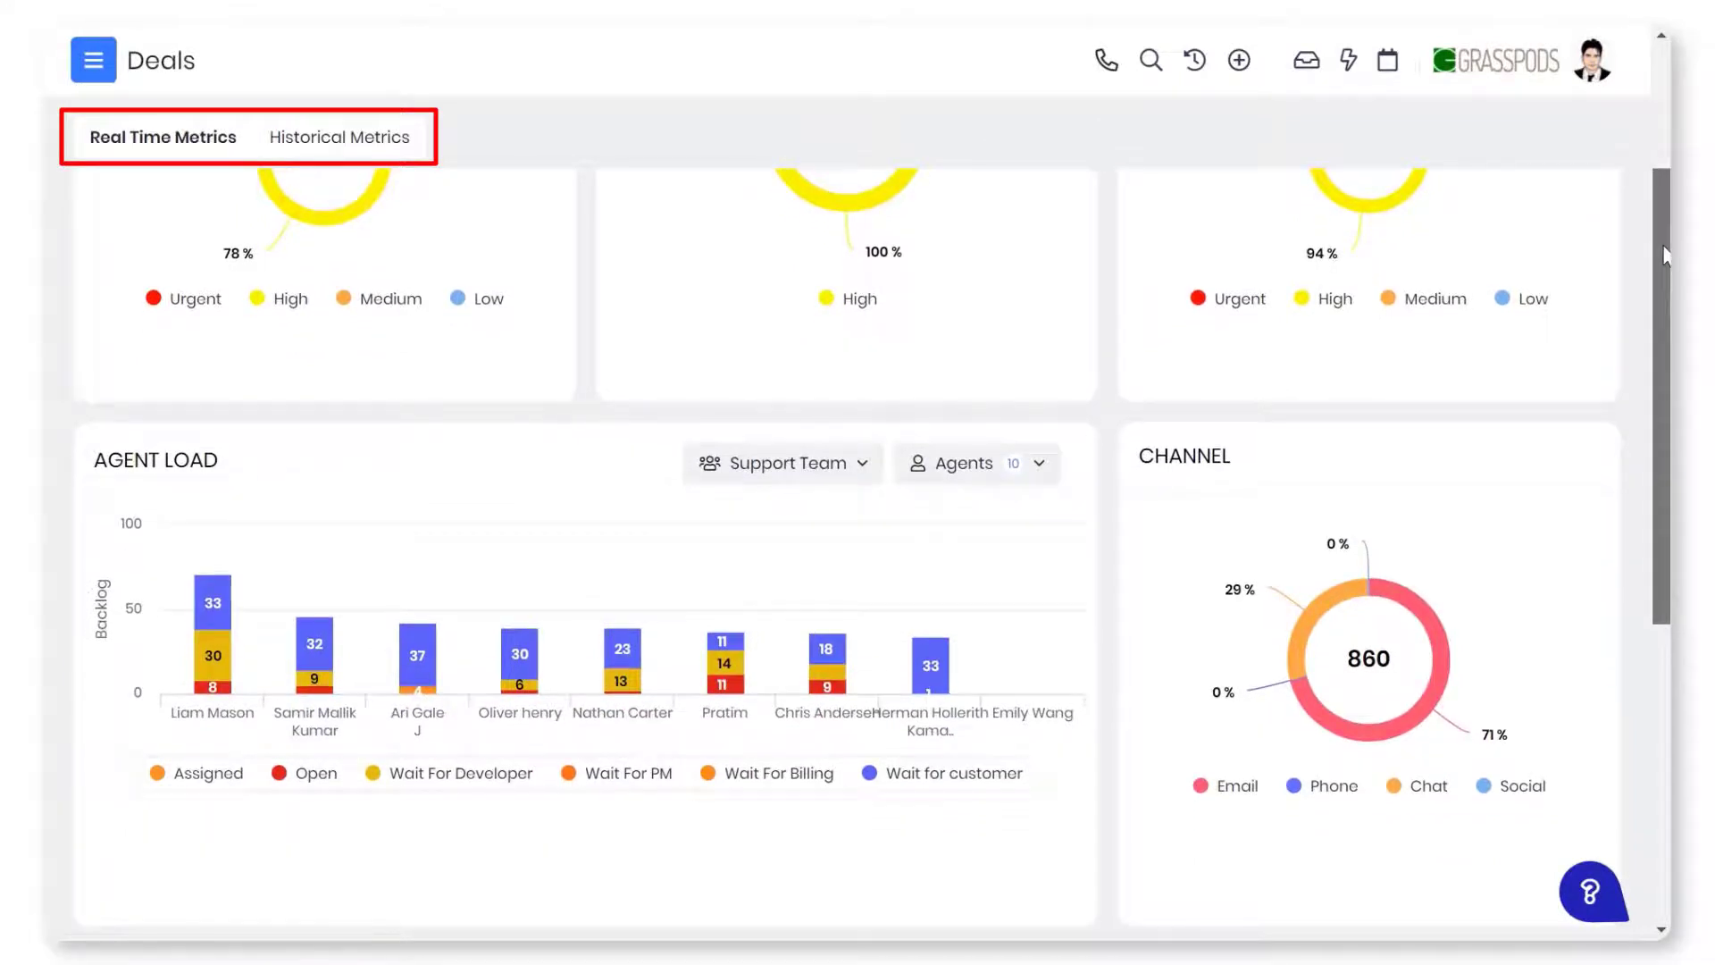
# Set the SLAs-due widget's time window to 6 Hours
pyautogui.click(790, 228)
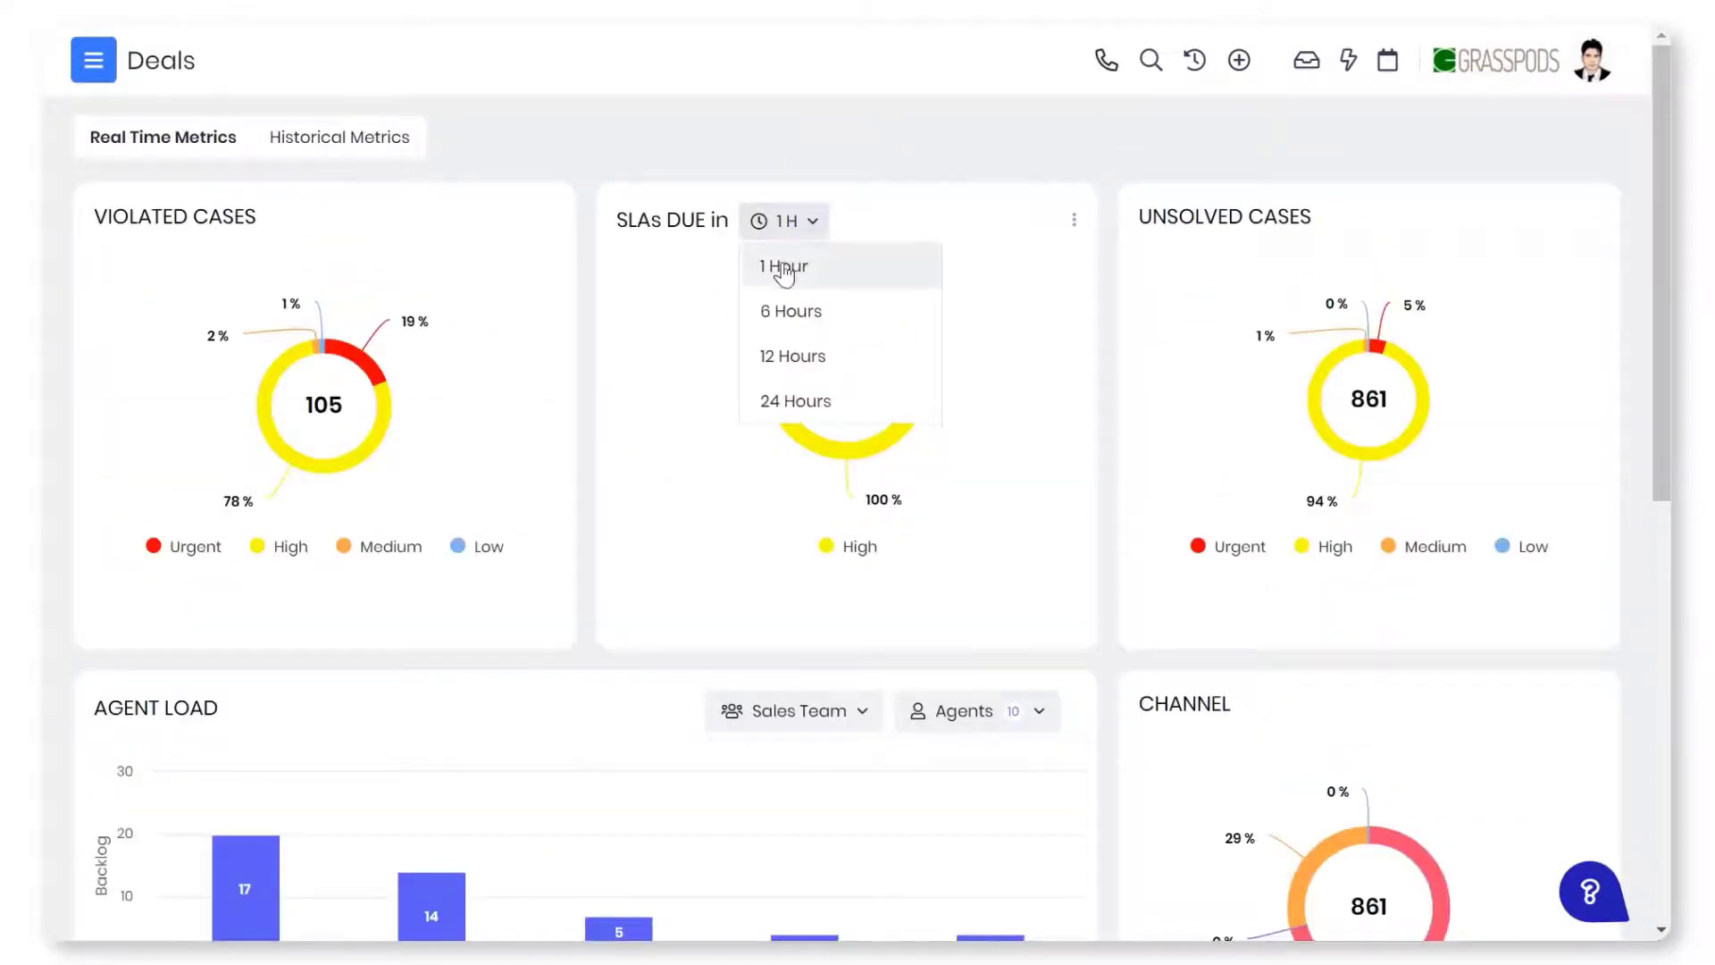
pyautogui.click(789, 311)
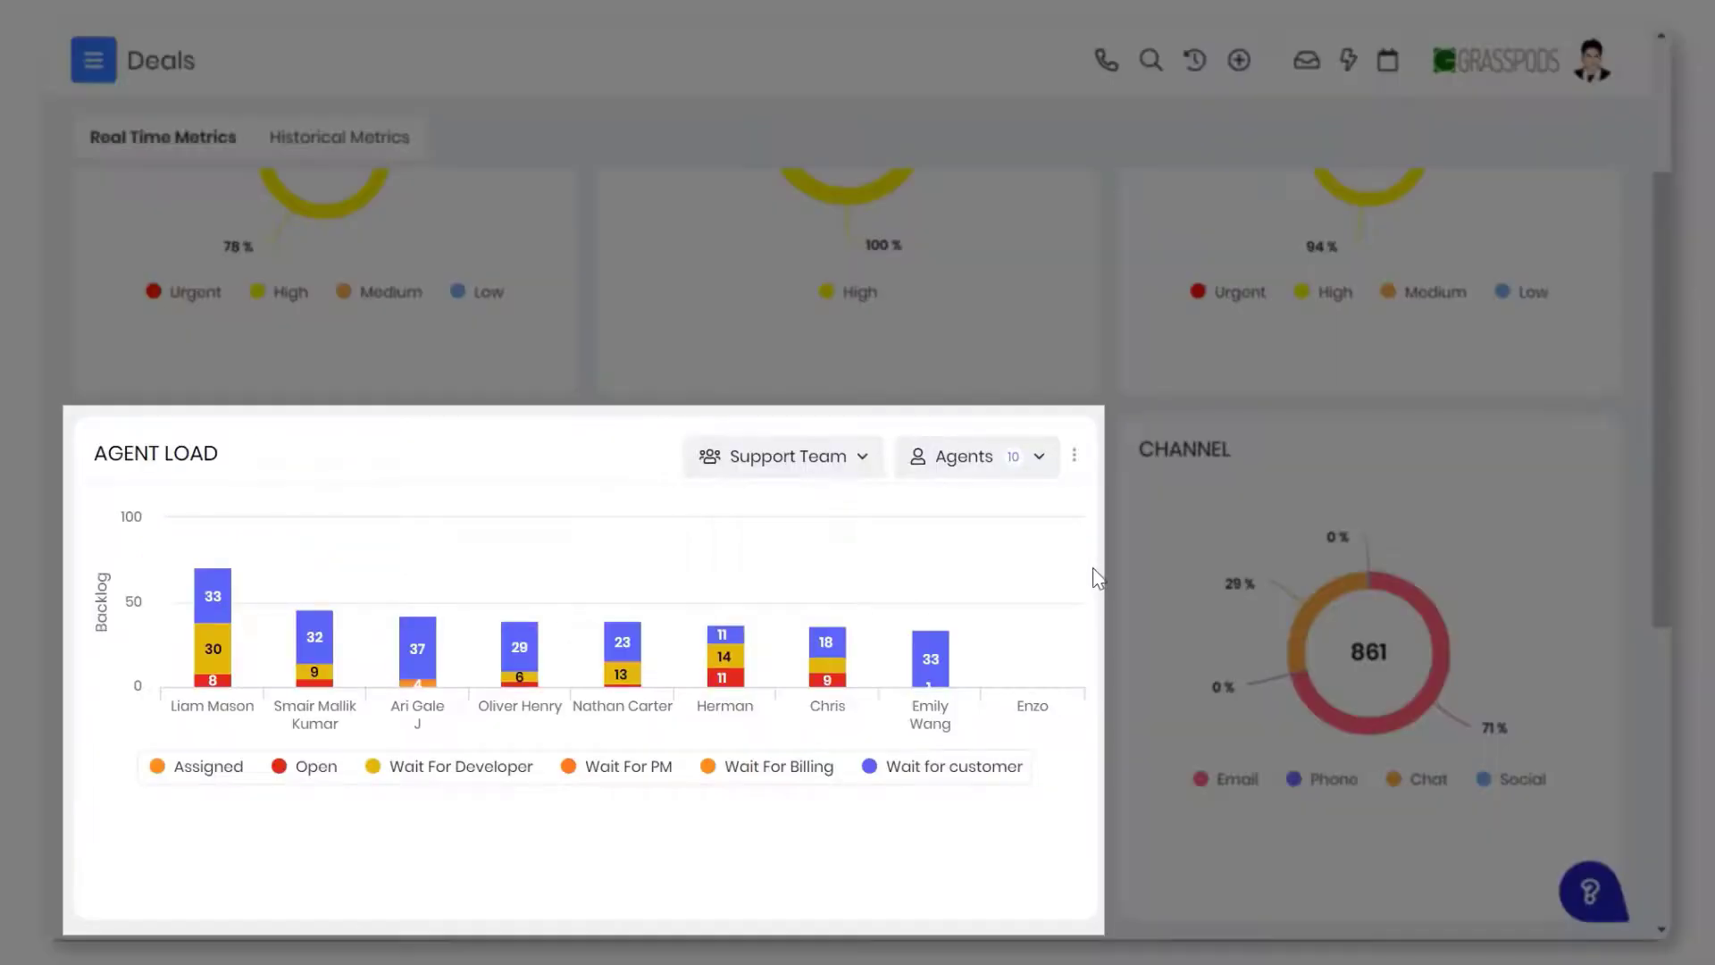
# Review the Support Team list for agent load without changing the selected team
pyautogui.click(876, 470)
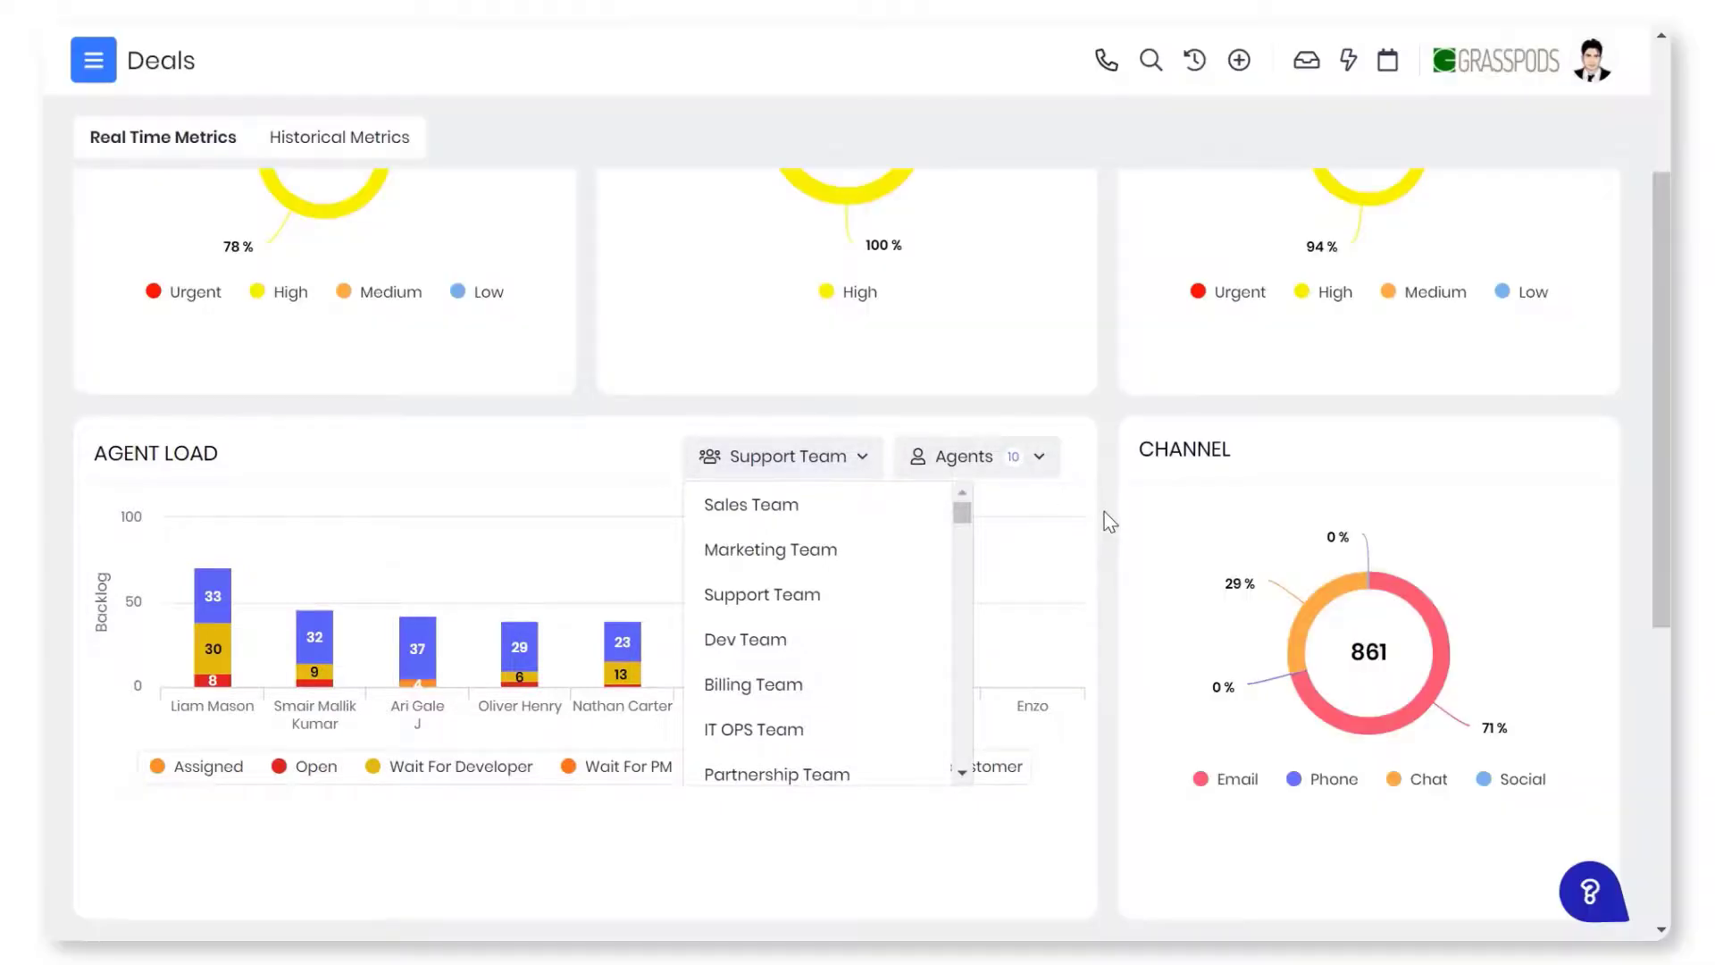
pyautogui.click(1096, 510)
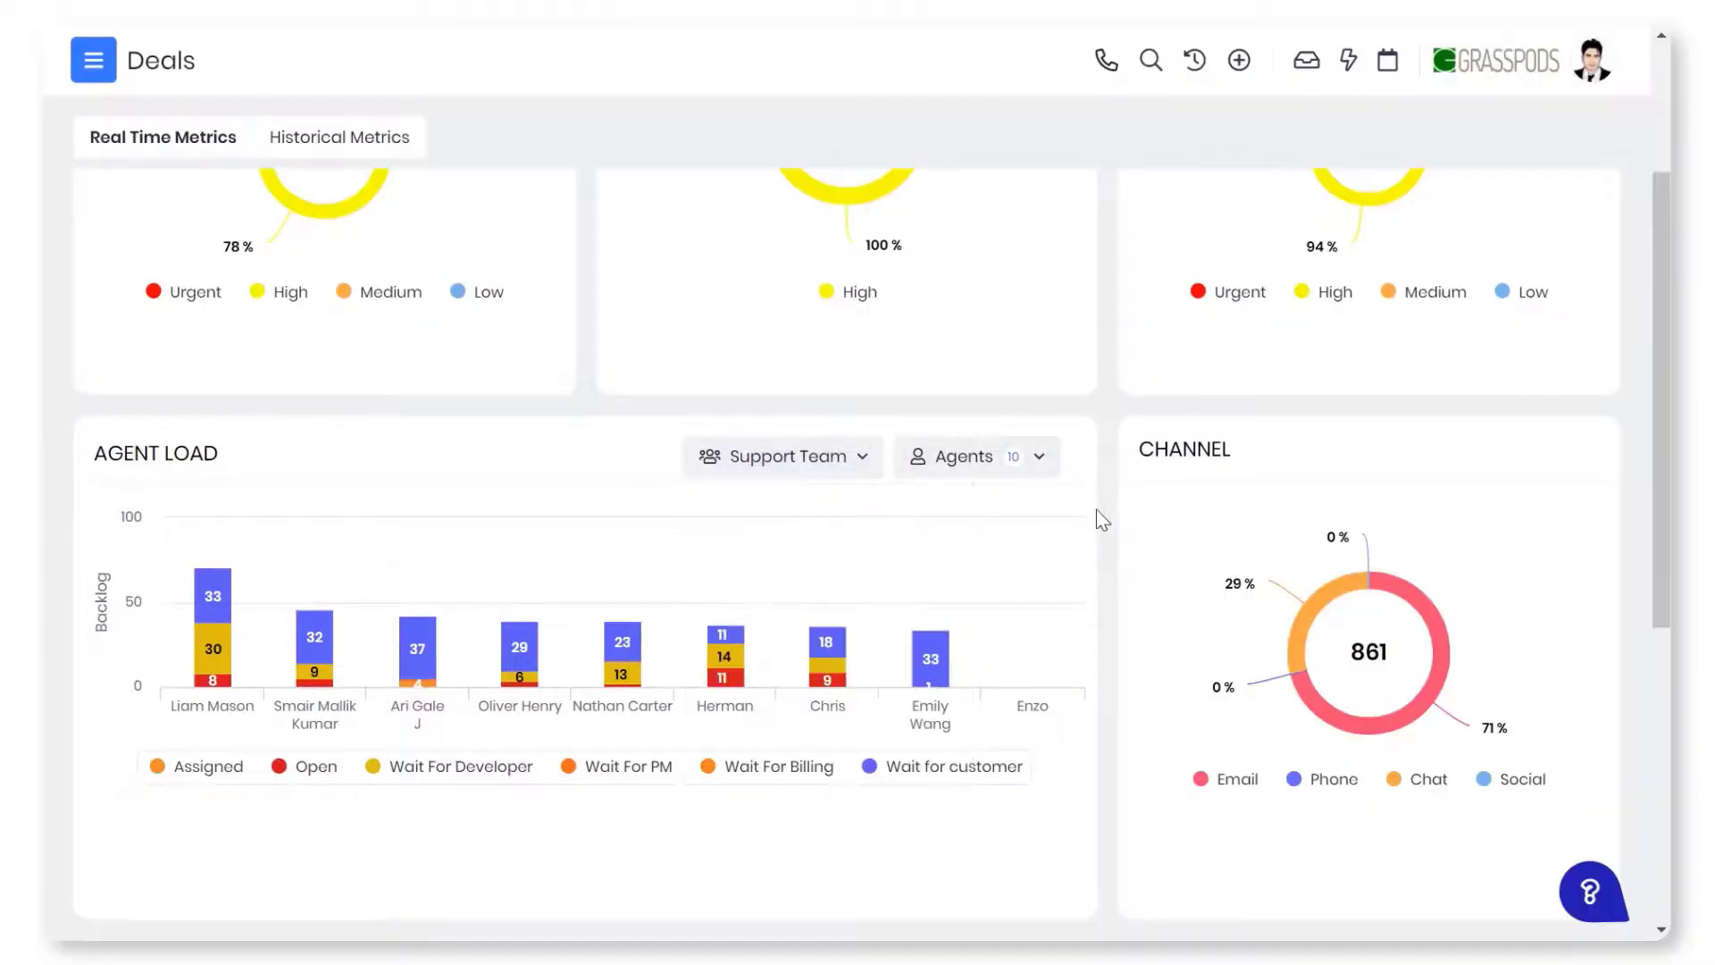
pyautogui.scroll(3, 1095, 509)
# Hide Low and Medium priorities on the Violated Cases chart, leaving Urgent and High
pyautogui.click(658, 785)
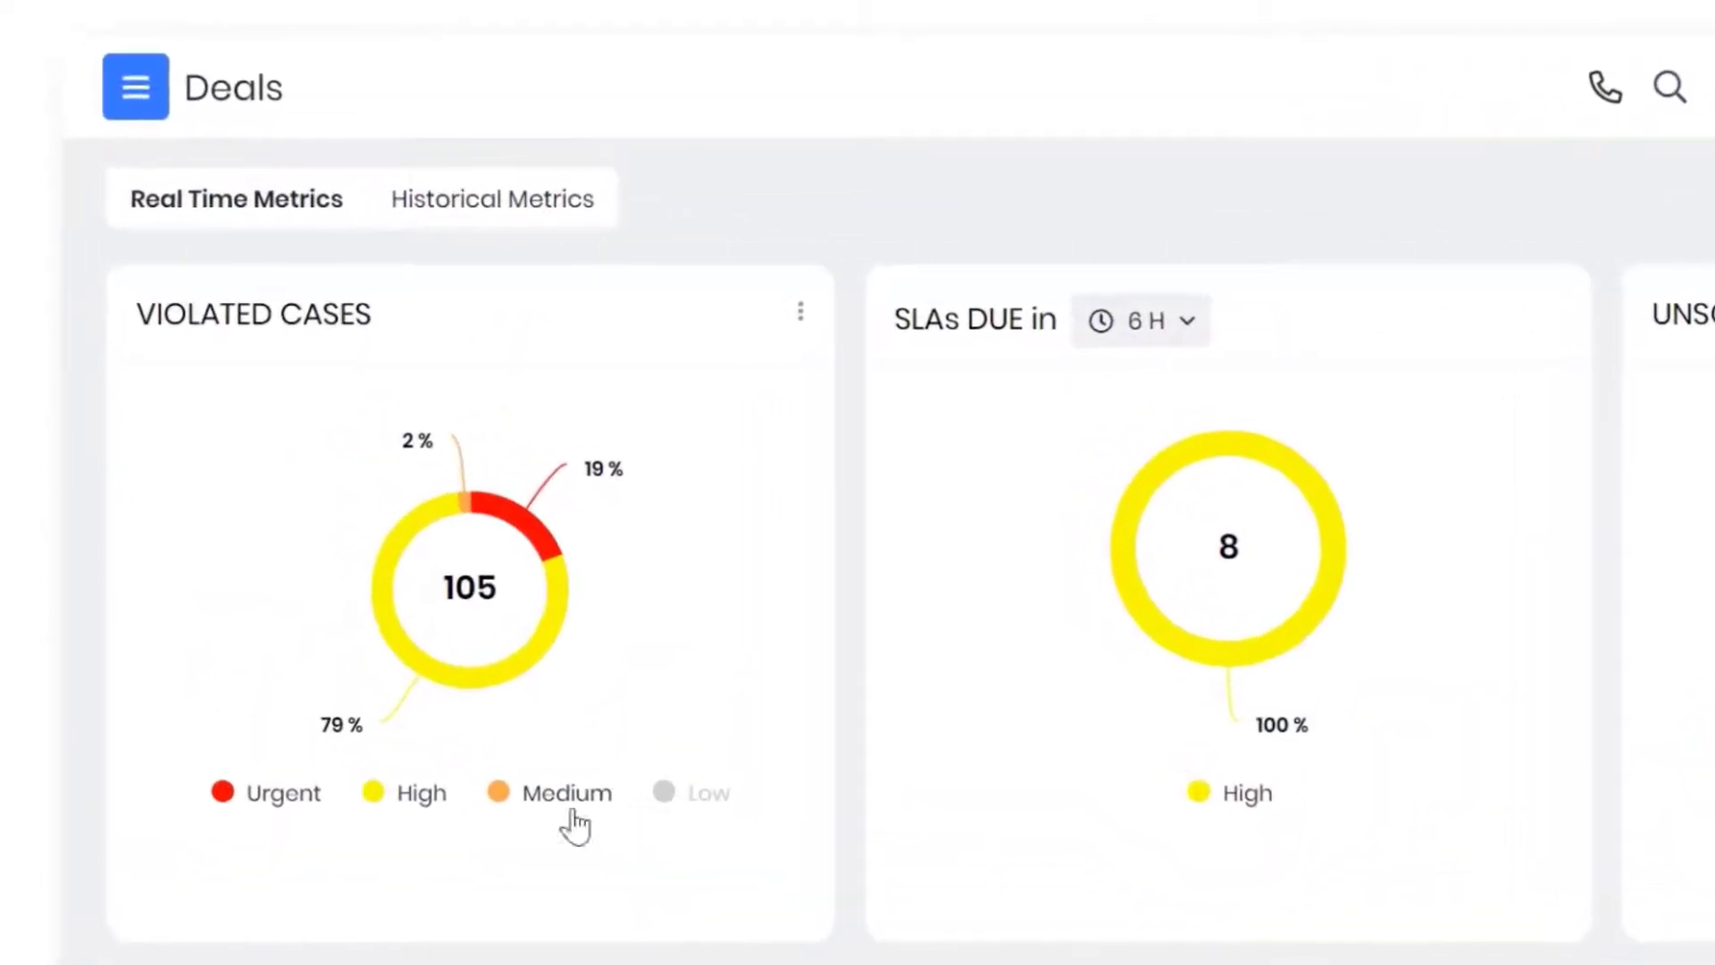
pyautogui.click(493, 789)
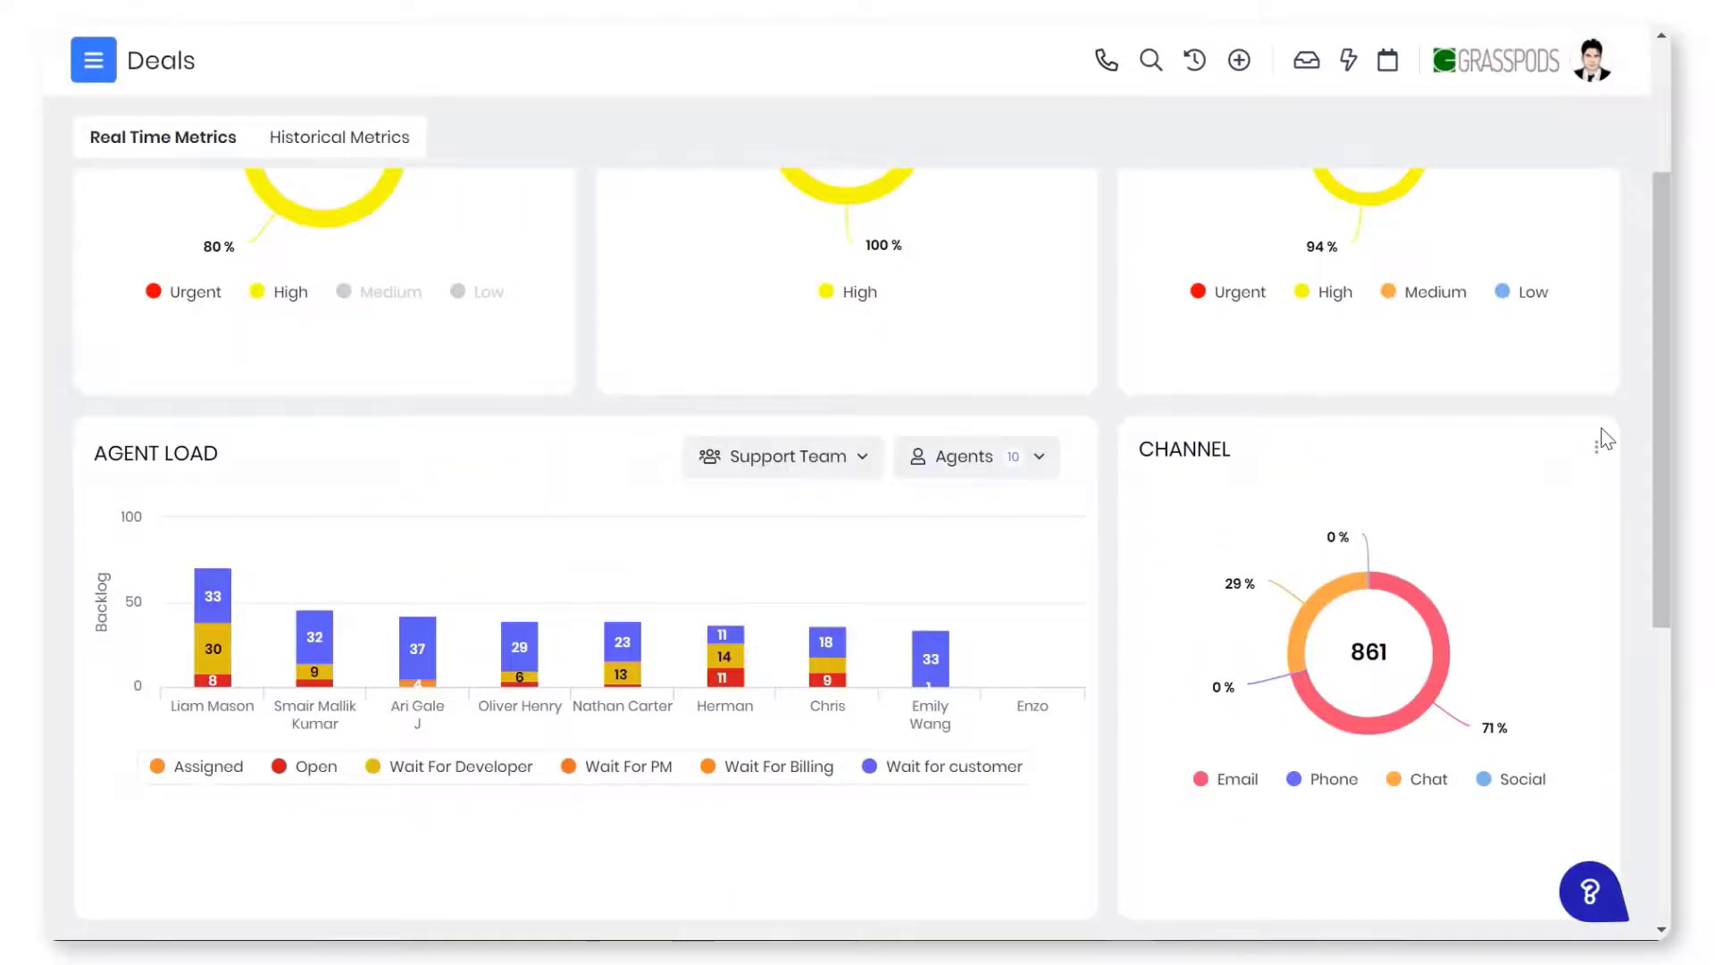
pyautogui.moveTo(1660, 416); pyautogui.dragTo(1661, 621)
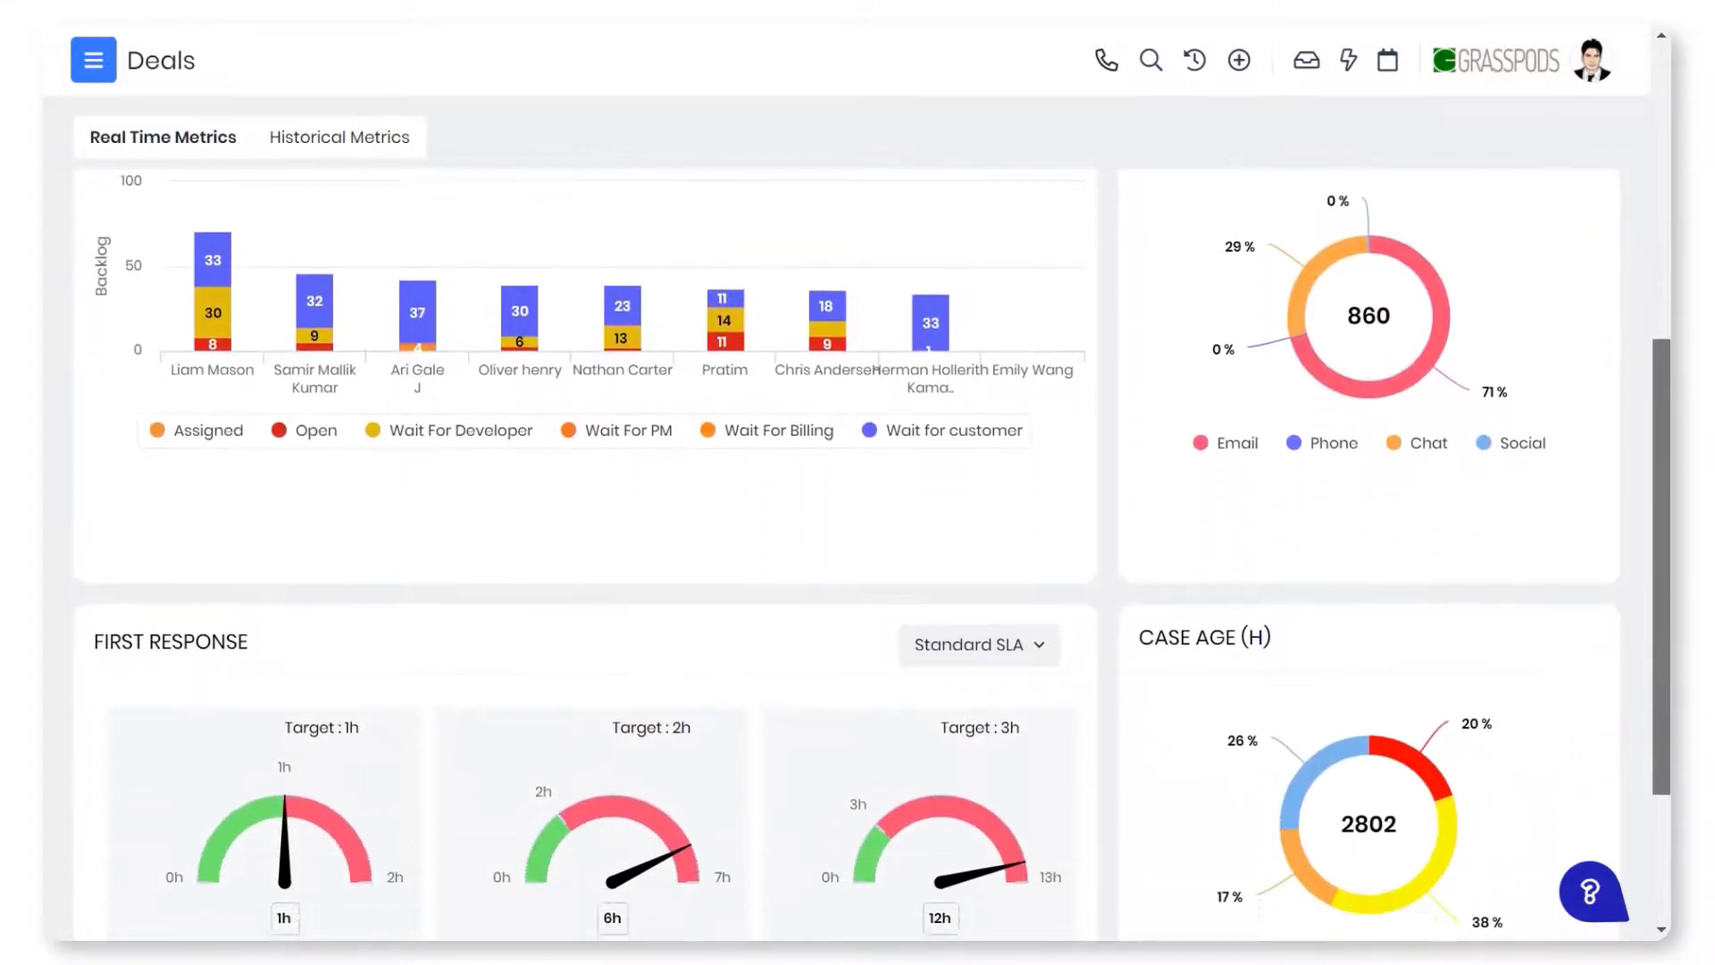
pyautogui.scroll(-1, 857, 564)
pyautogui.scroll(-1, 858, 564)
pyautogui.scroll(-1, 857, 563)
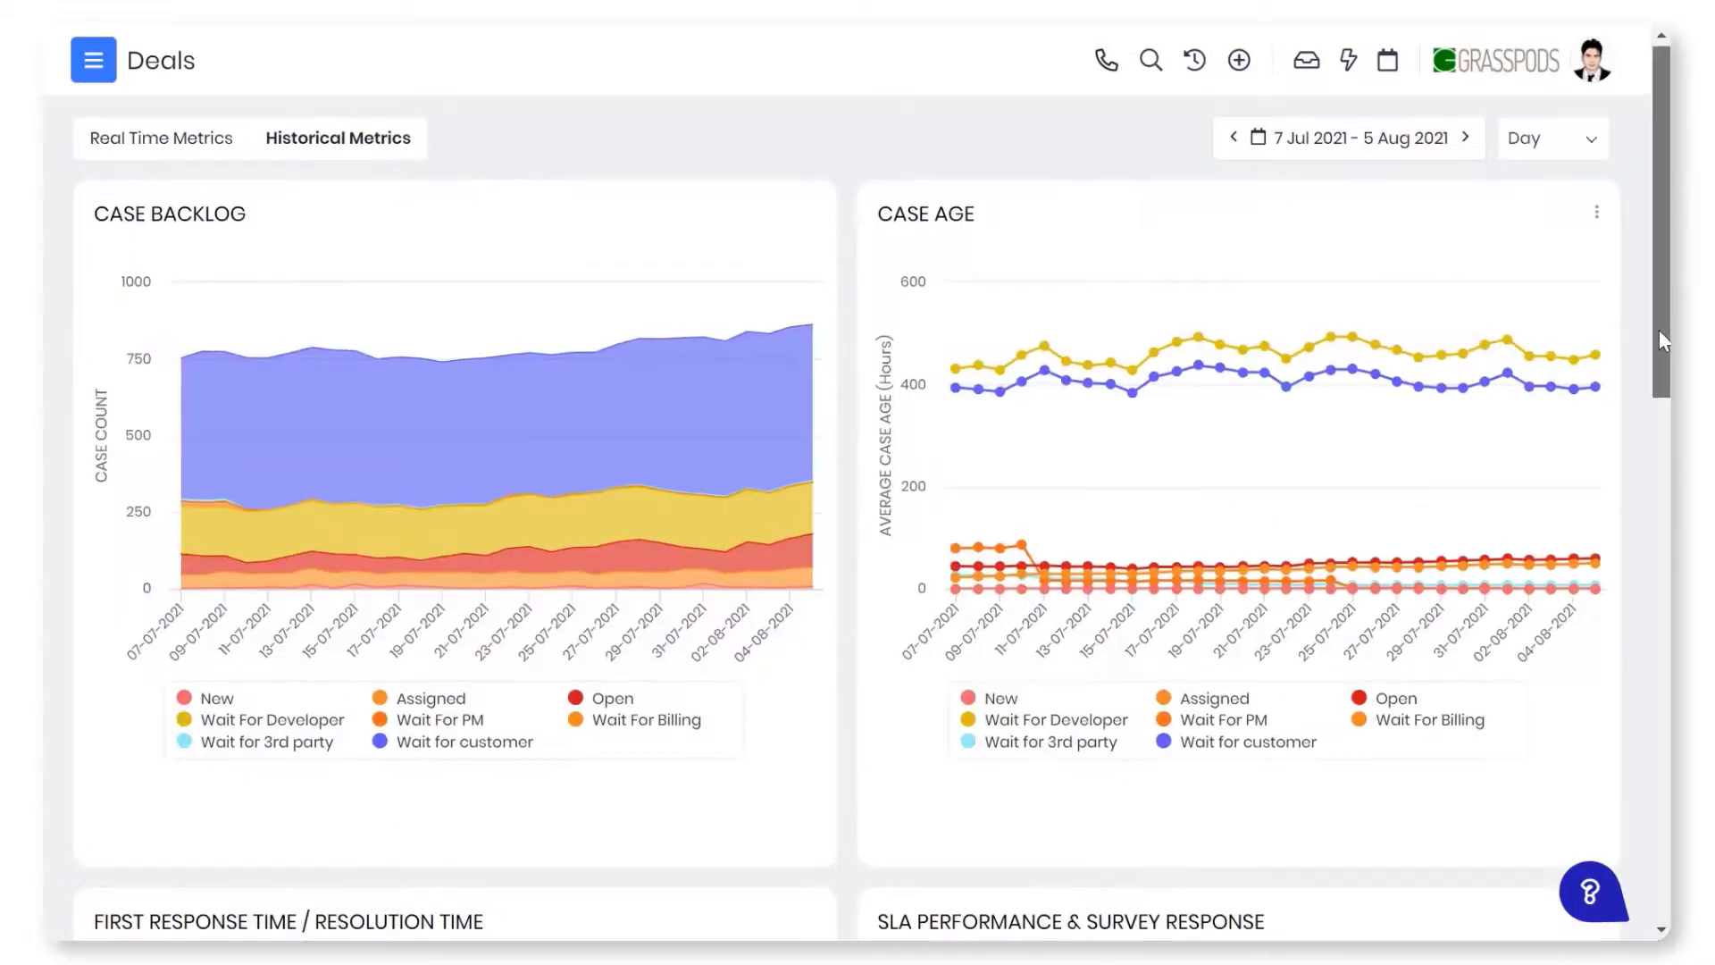
pyautogui.scroll(-1, 1658, 330)
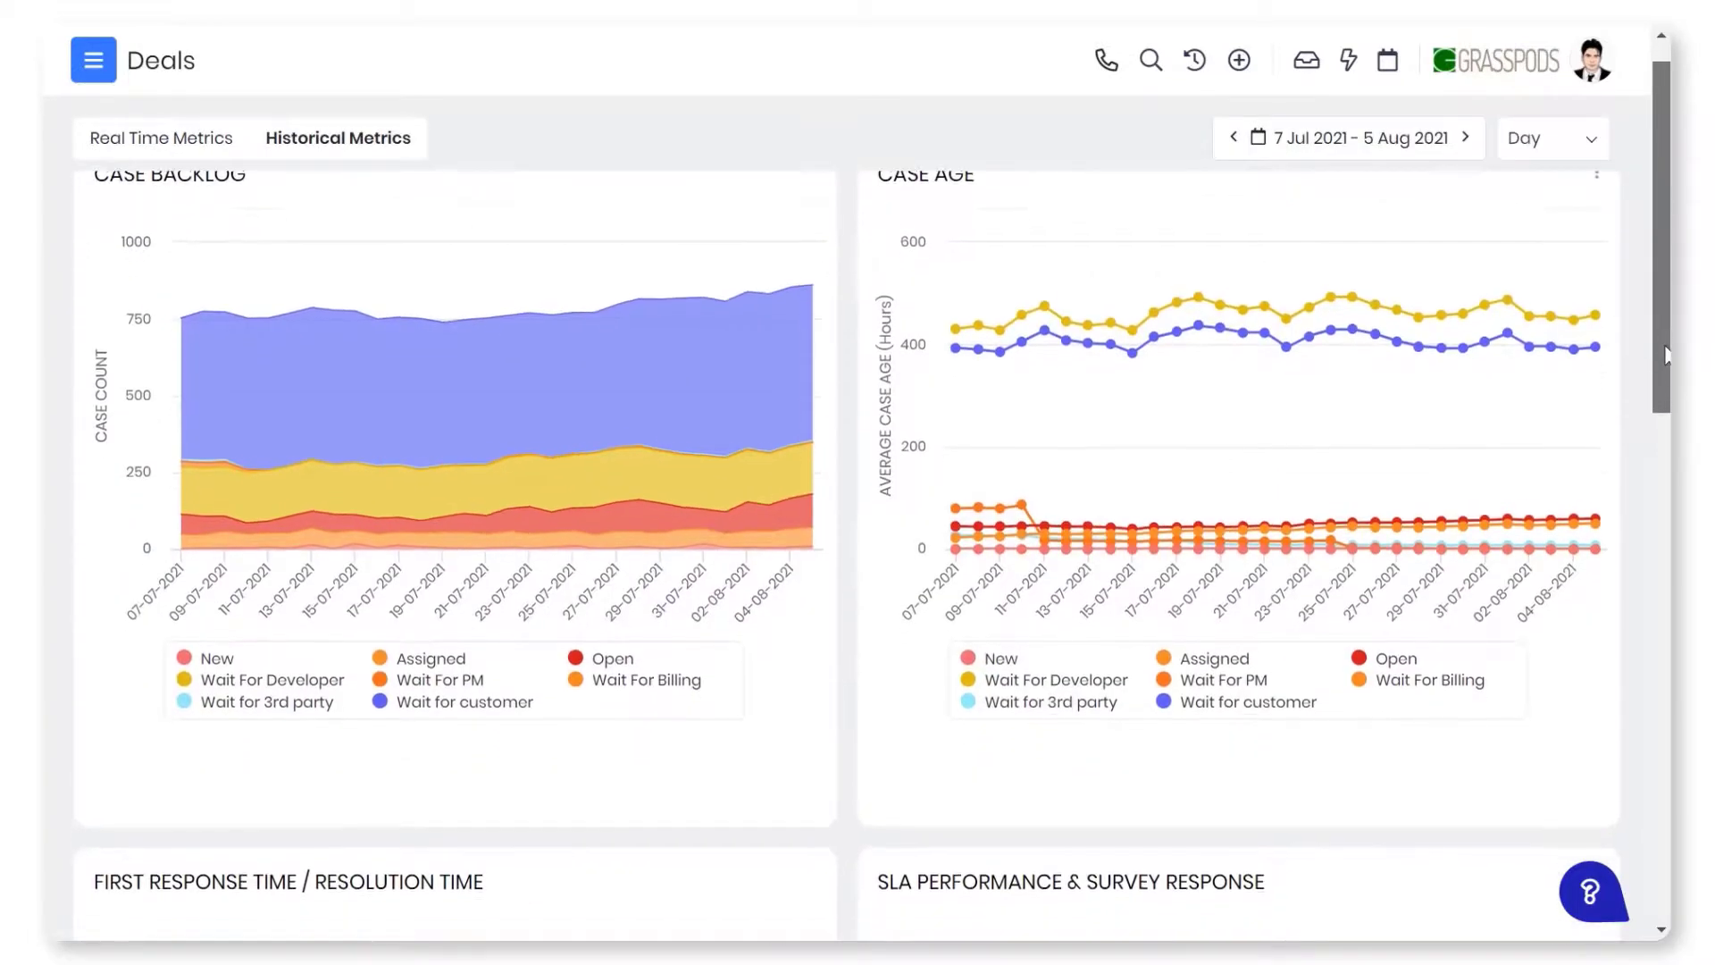
pyautogui.scroll(-1, 1658, 330)
pyautogui.scroll(-1, 858, 496)
pyautogui.scroll(-1, 858, 496)
pyautogui.scroll(-1, 858, 496)
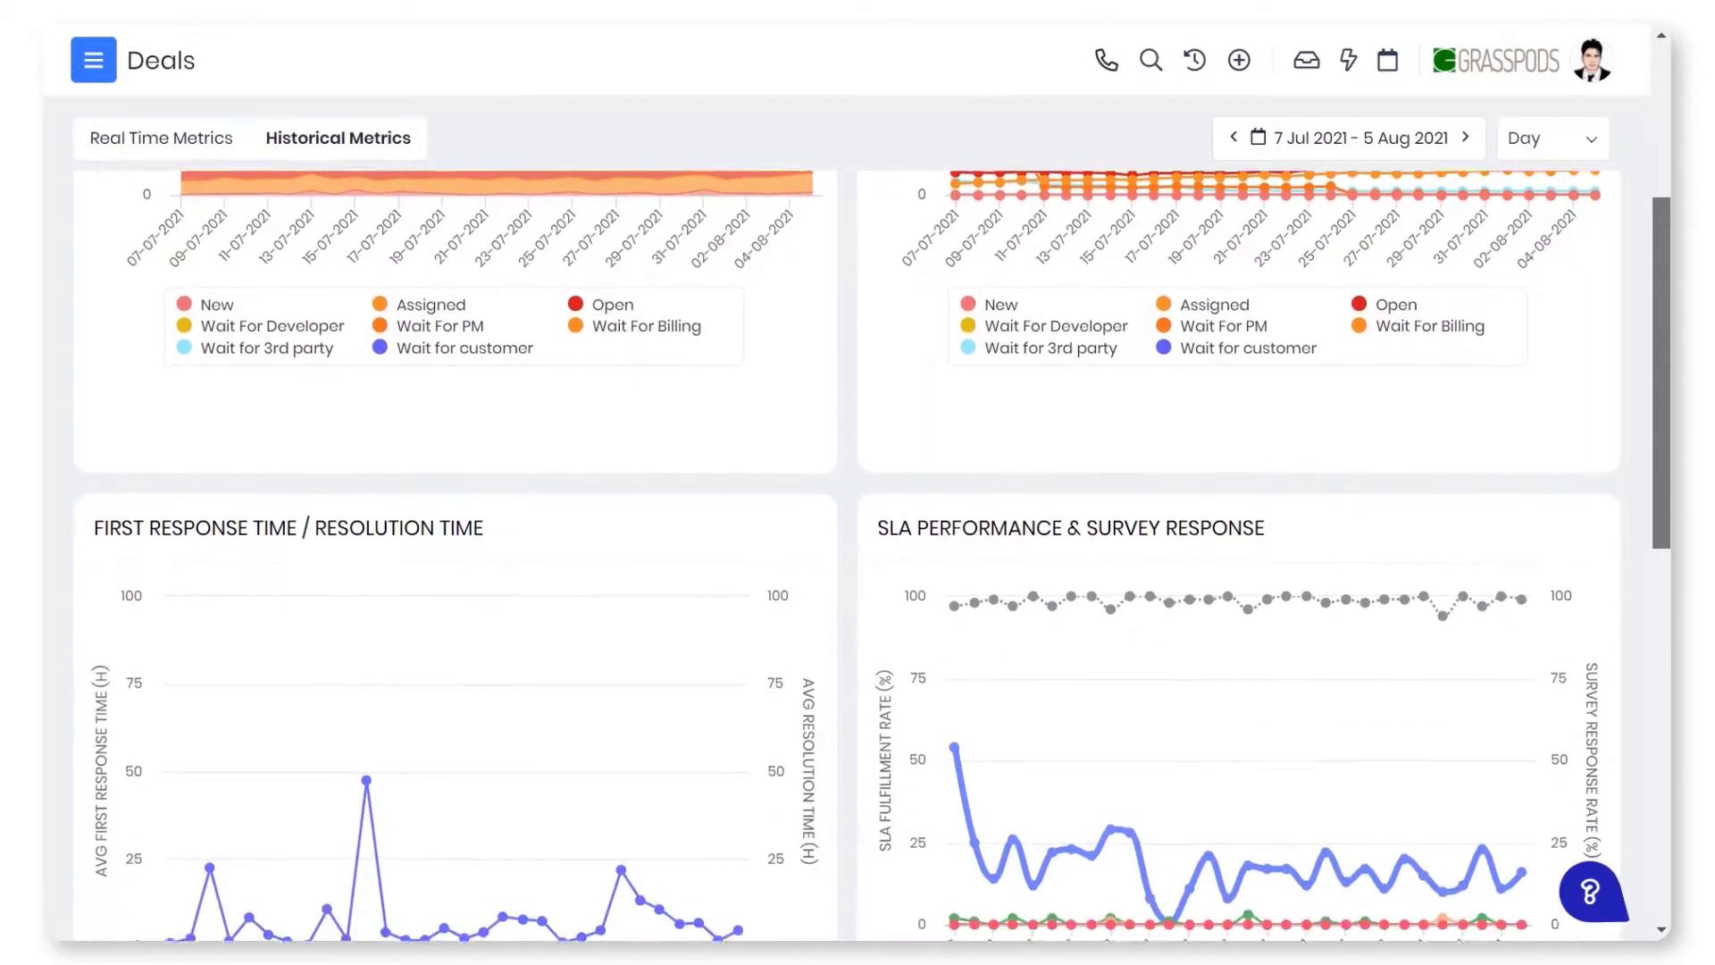
pyautogui.scroll(-1, 858, 496)
pyautogui.scroll(-1, 857, 496)
pyautogui.scroll(-1, 858, 495)
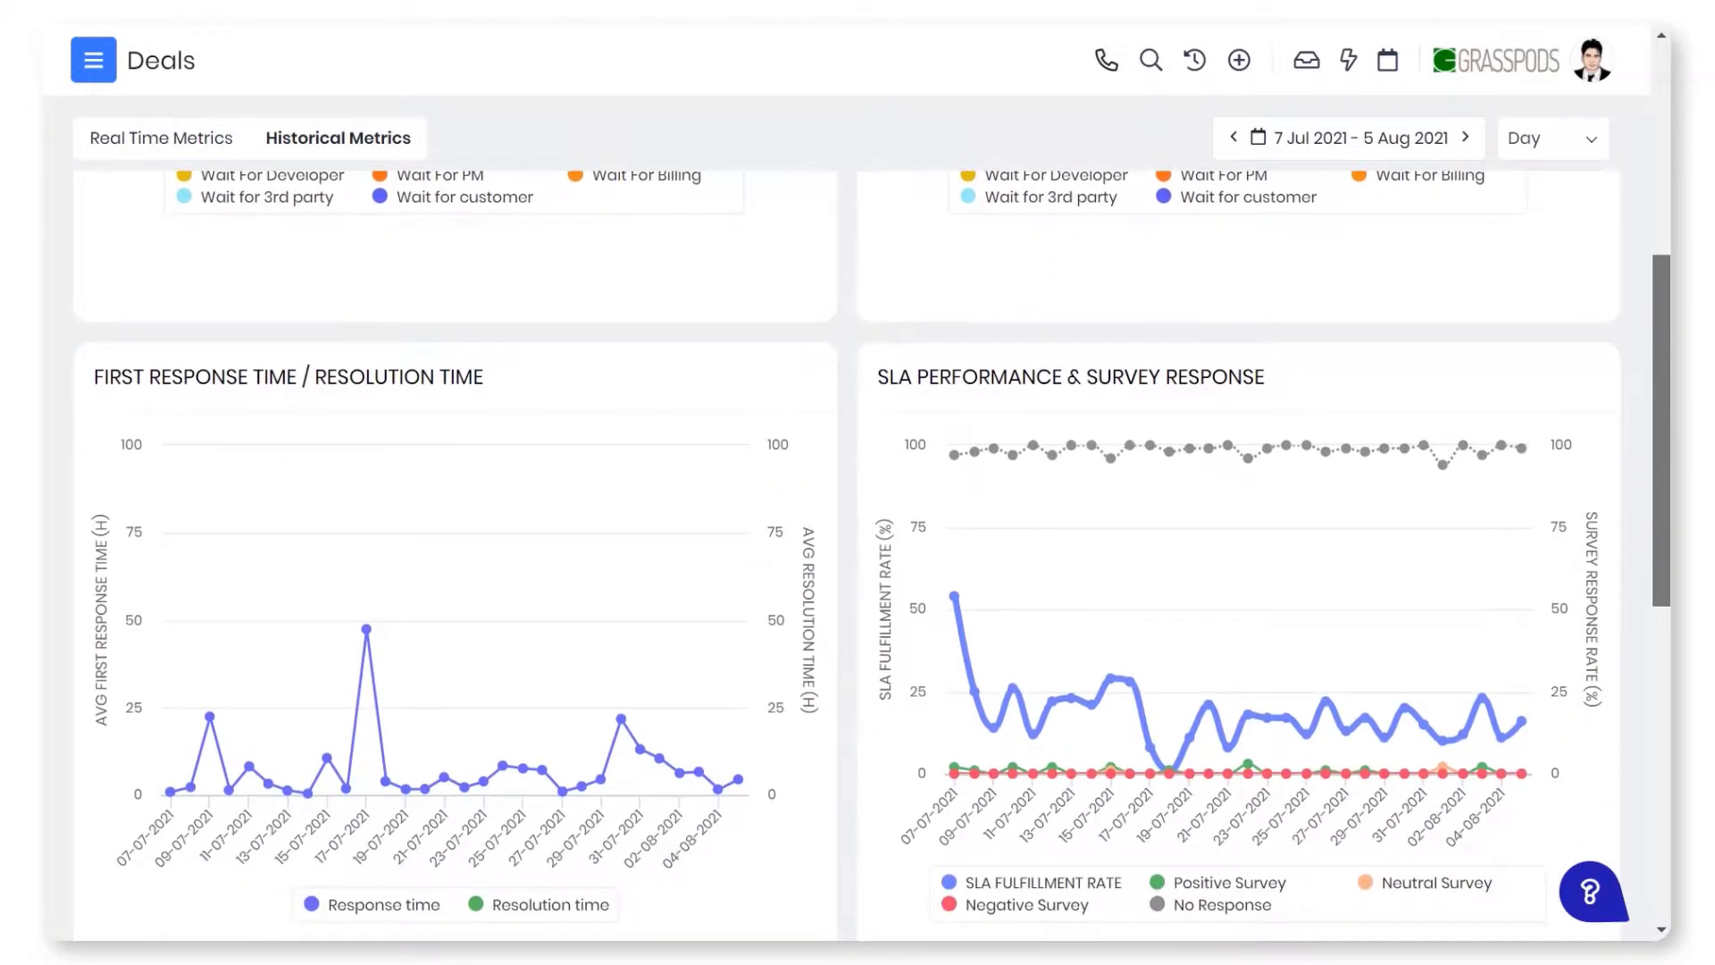
pyautogui.scroll(-1, 858, 496)
pyautogui.scroll(-1, 858, 496)
pyautogui.scroll(-1, 858, 496)
pyautogui.scroll(-1, 857, 496)
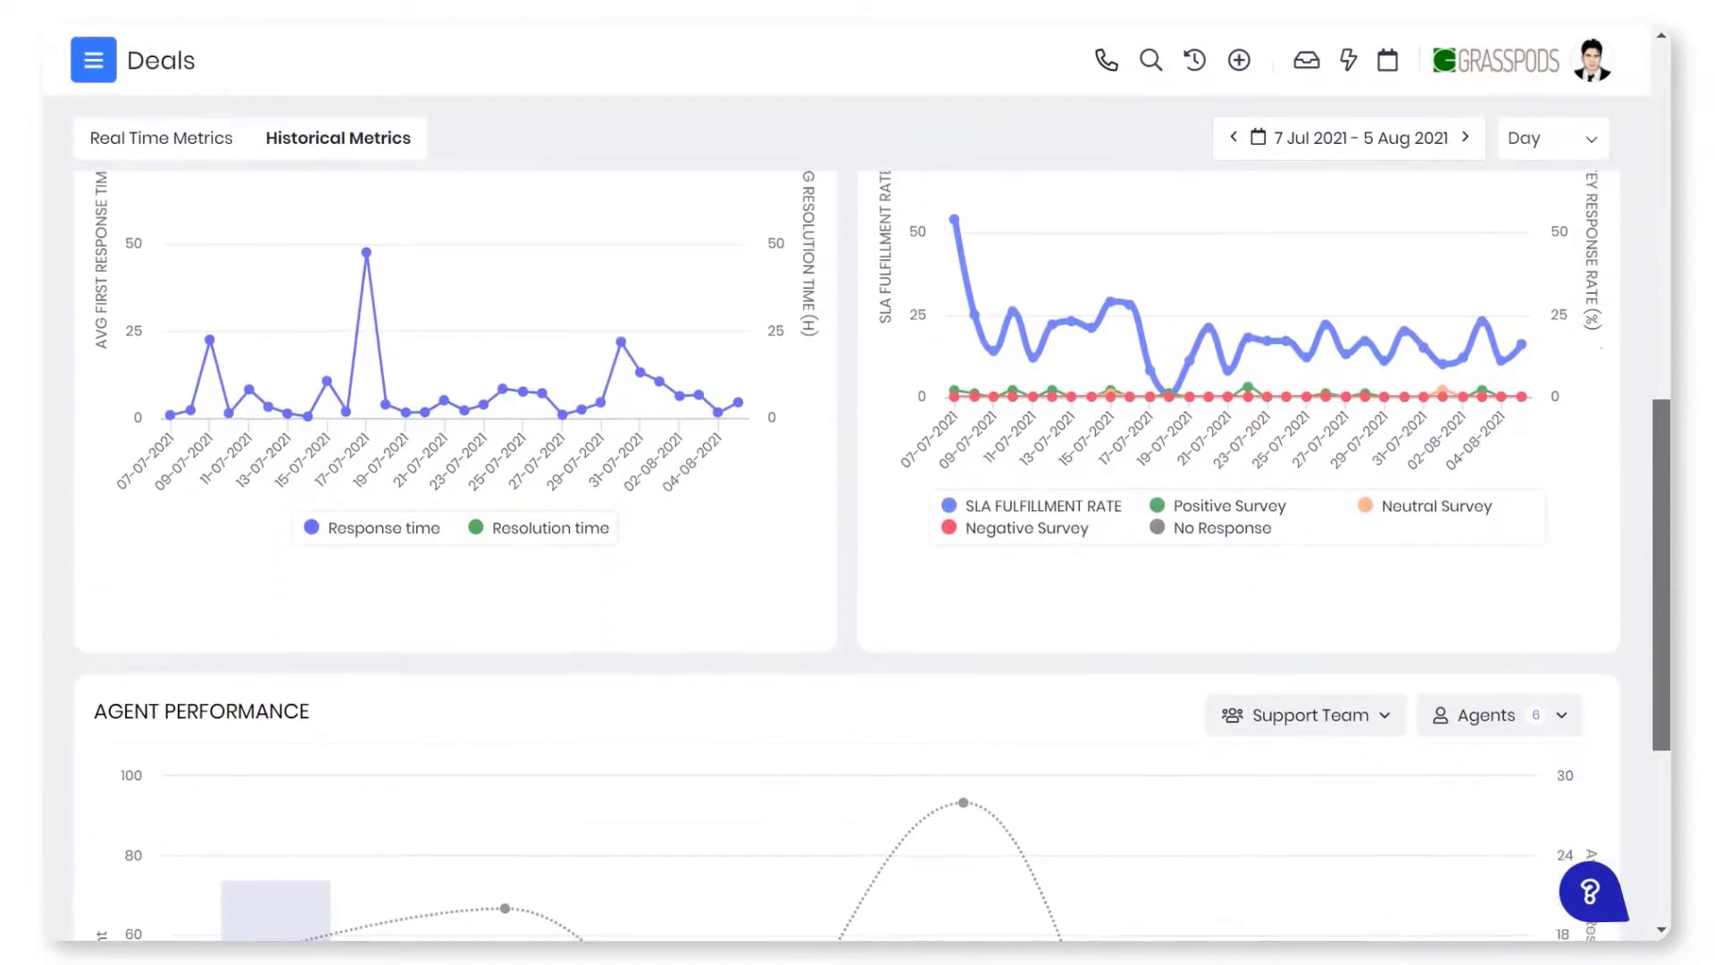
pyautogui.scroll(-1, 859, 496)
pyautogui.scroll(-1, 858, 496)
pyautogui.scroll(-1, 857, 496)
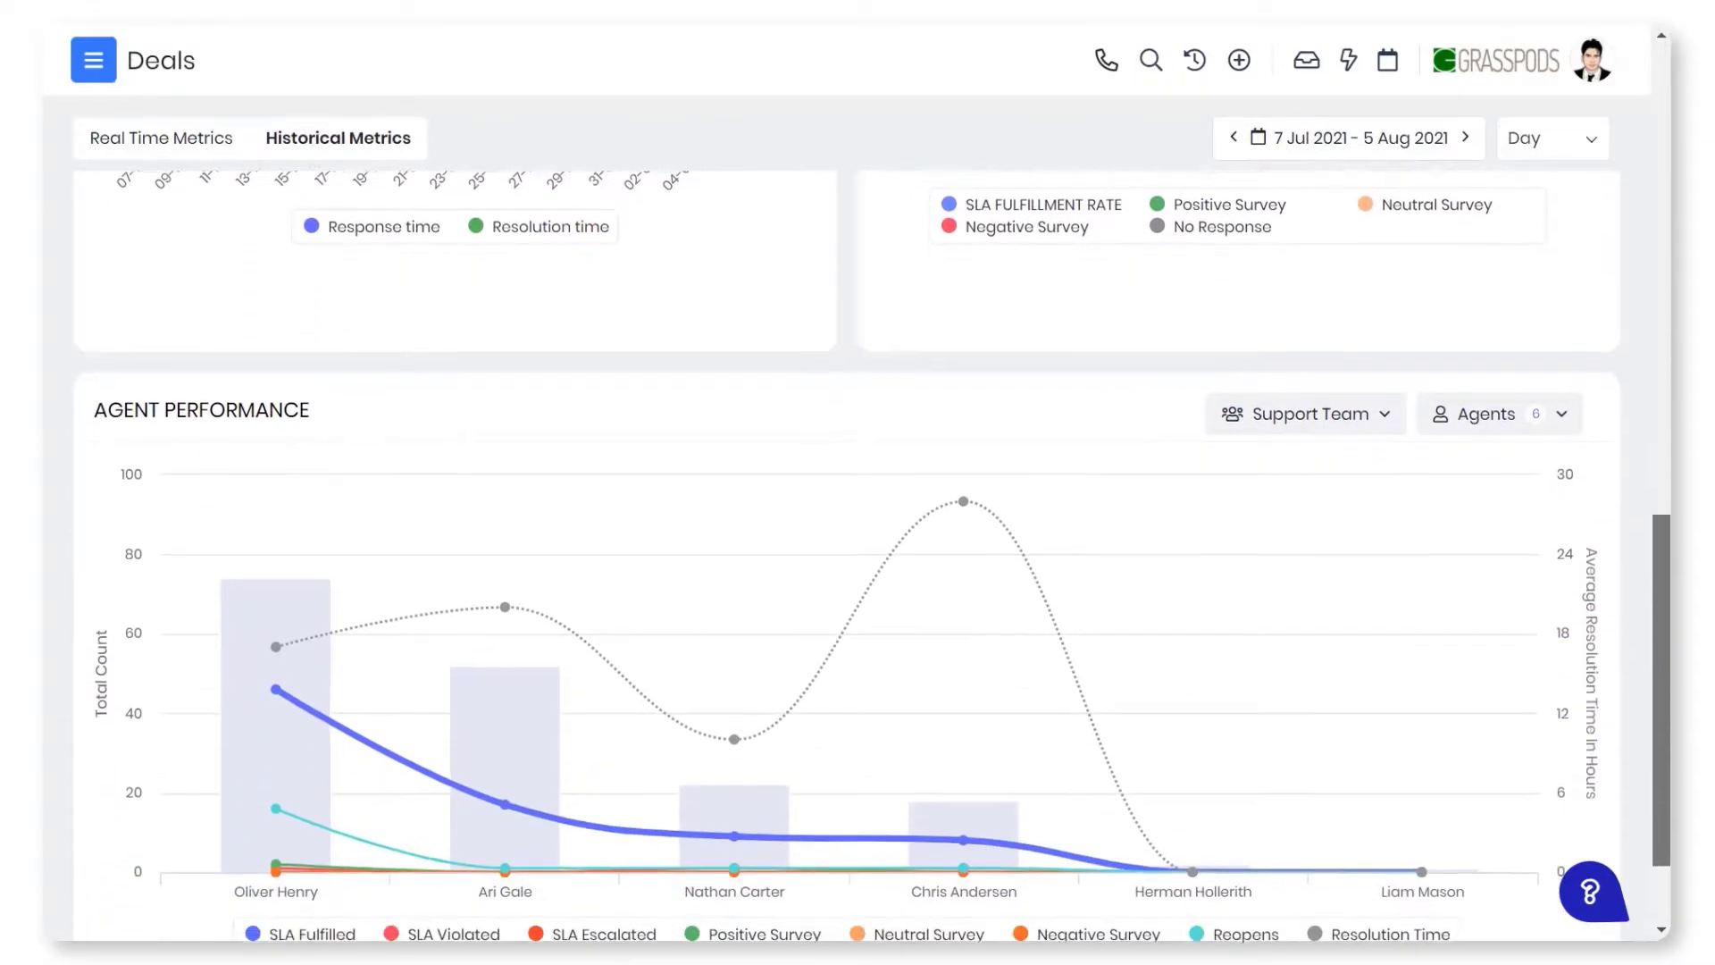
pyautogui.scroll(-1, 858, 496)
pyautogui.scroll(-1, 857, 496)
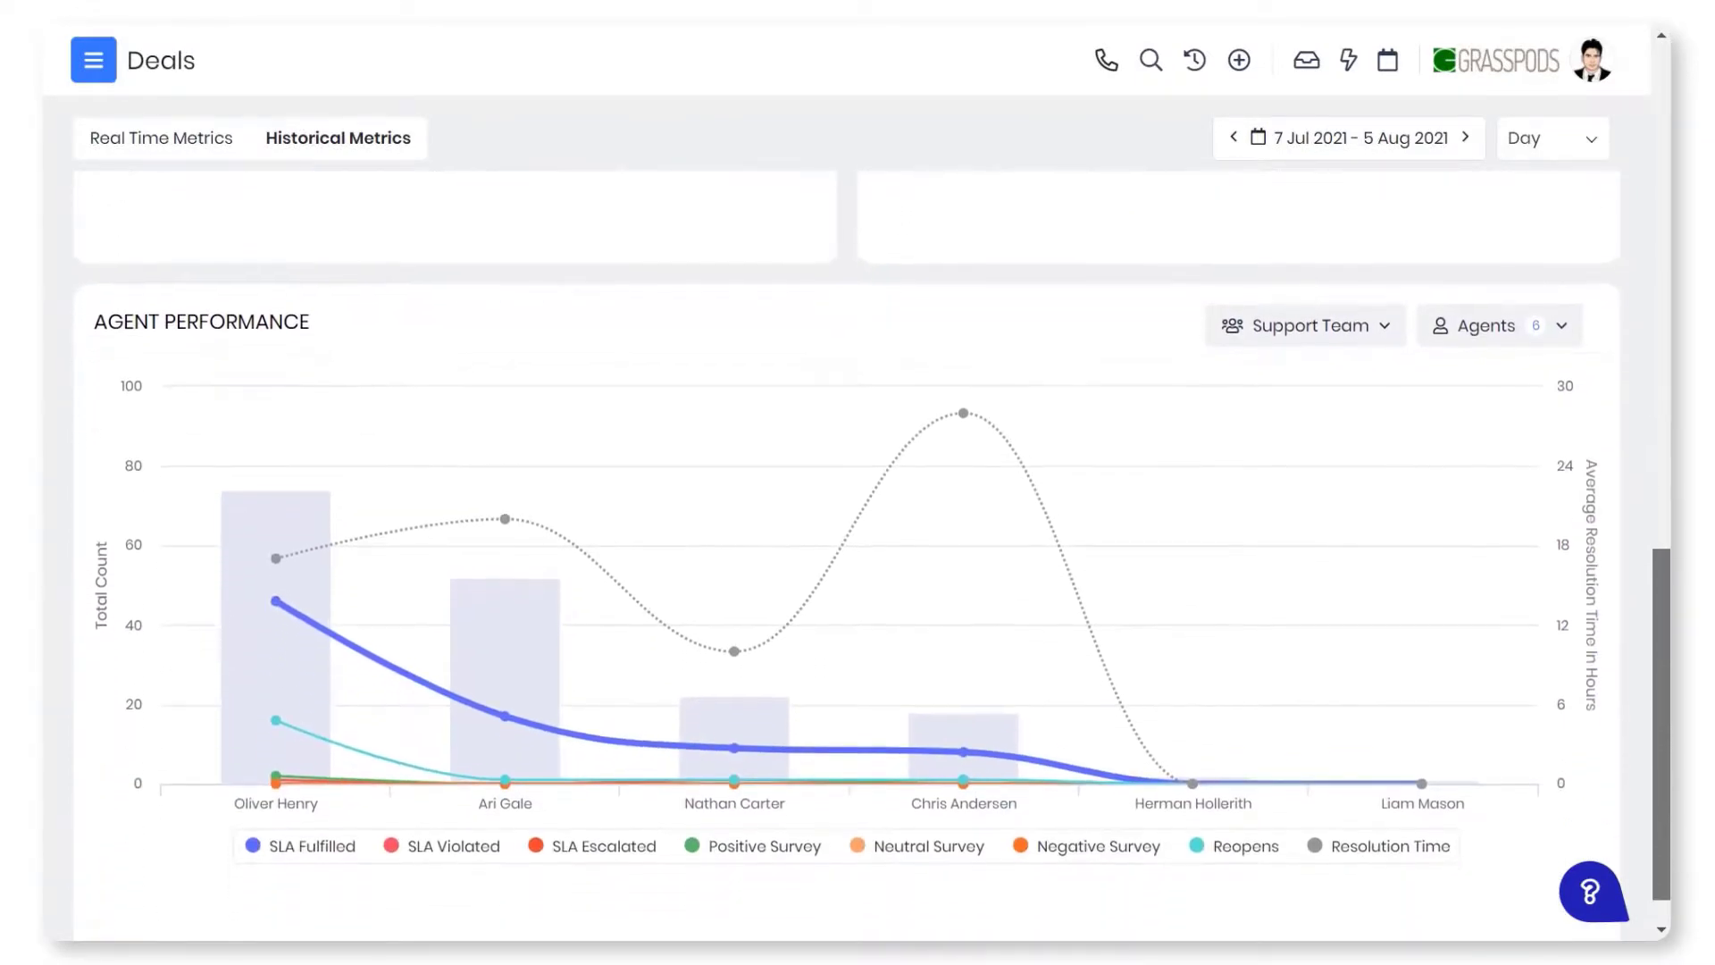
pyautogui.scroll(-1, 858, 537)
pyautogui.scroll(-1, 857, 536)
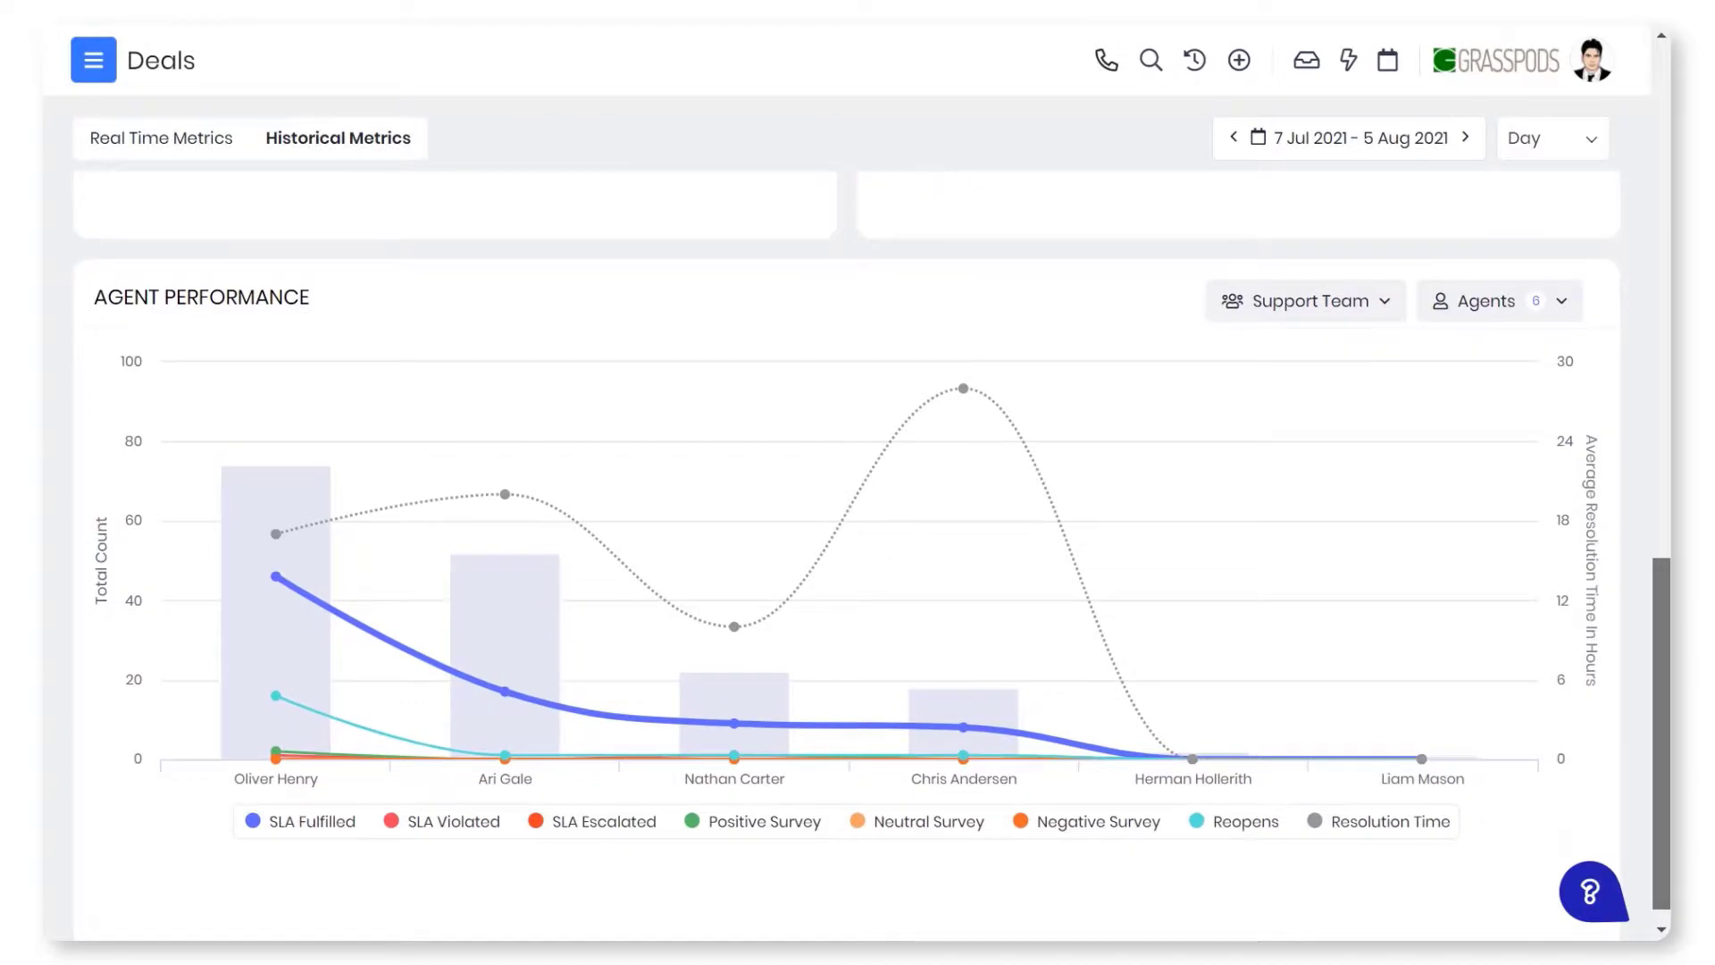
pyautogui.scroll(-1, 857, 535)
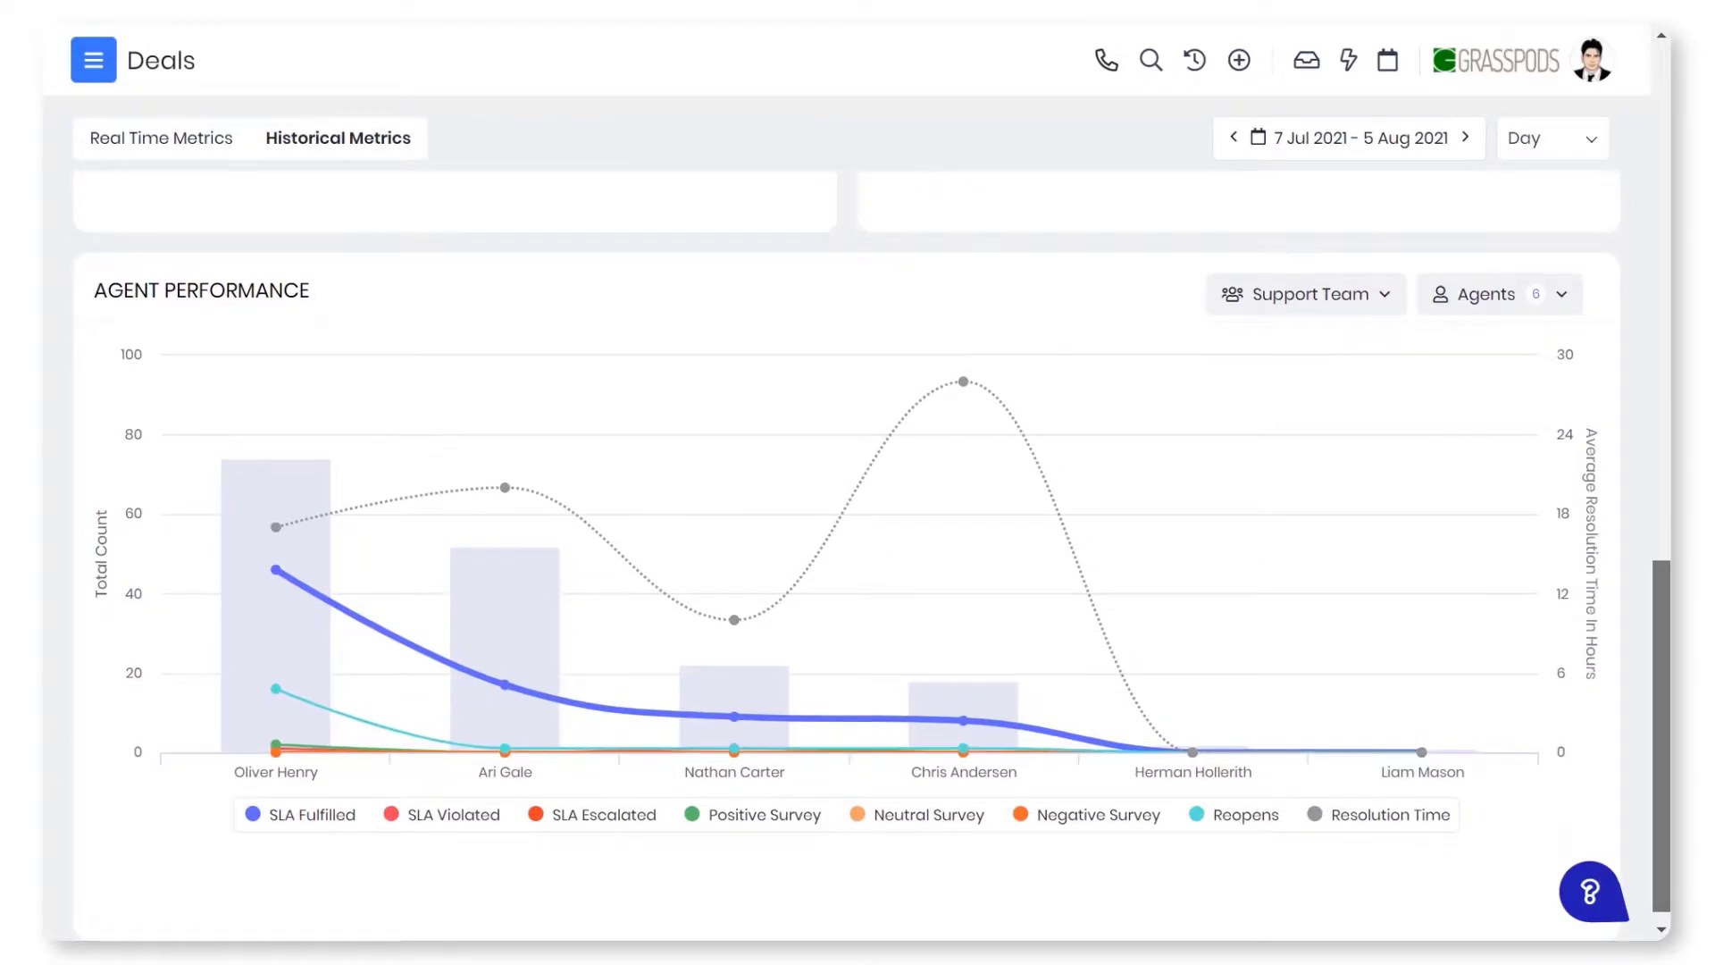